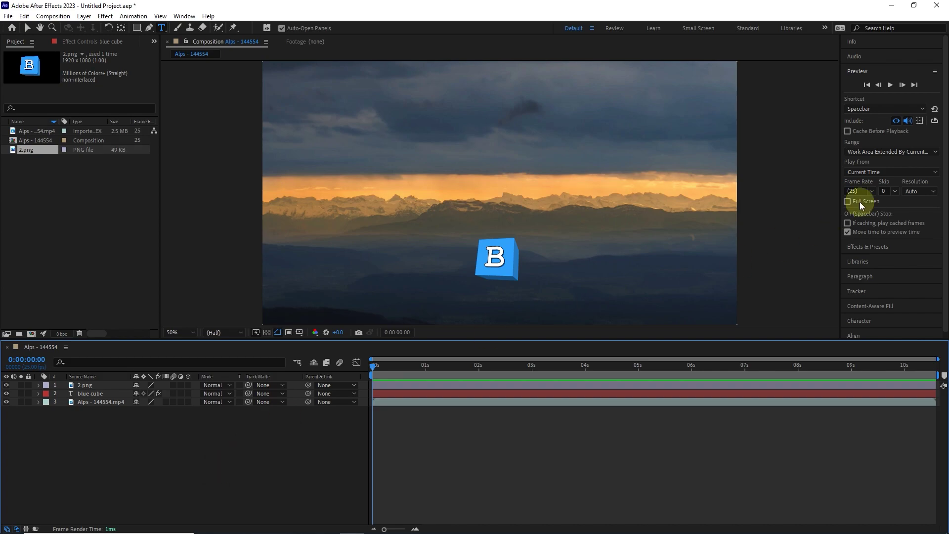
# Play back the Alps - 144554 composition and return the playhead to its start.
pyautogui.click(889, 87)
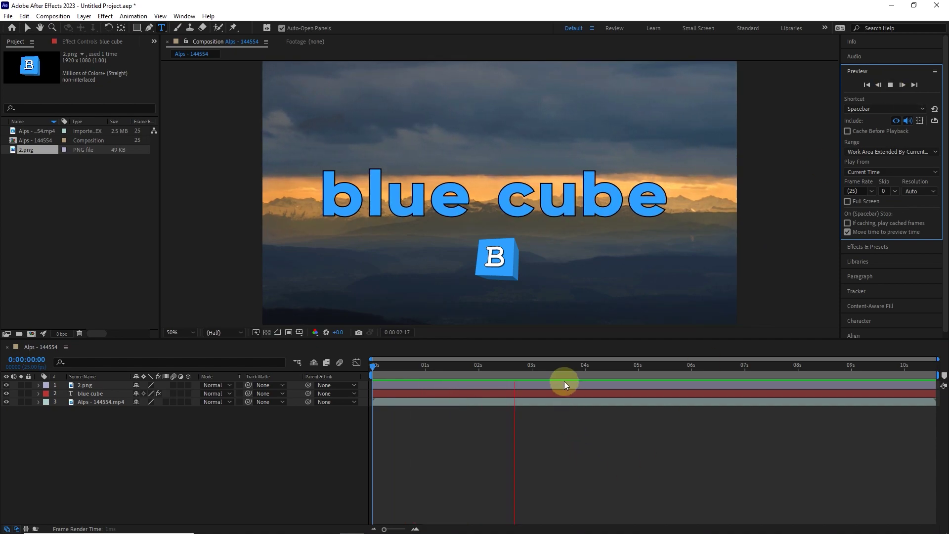
pyautogui.moveTo(531, 371); pyautogui.dragTo(354, 381)
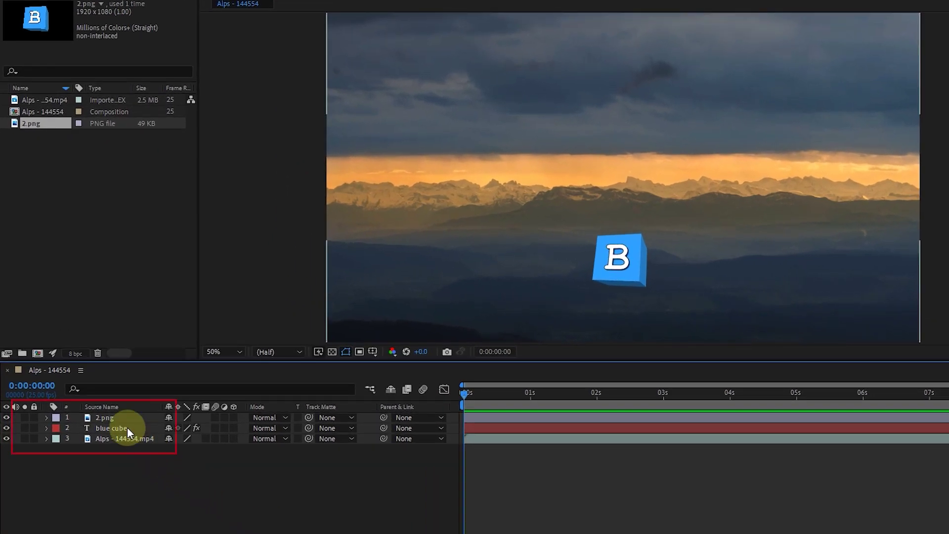
# Pre-compose the 2.png and blue cube layers into a new composition named "blue", moving all attributes into it.
pyautogui.click(99, 385)
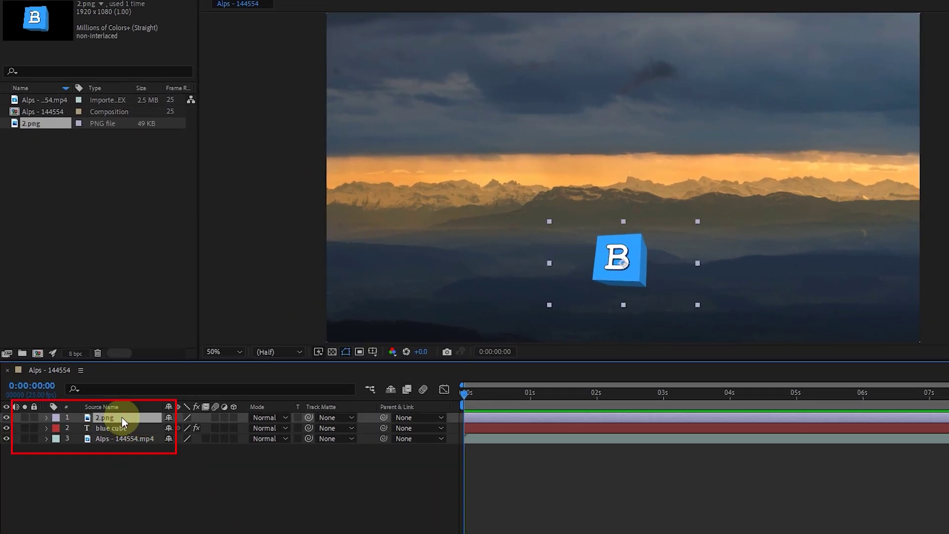
pyautogui.keyDown('ctrl'); pyautogui.click(114, 428); pyautogui.keyUp('ctrl')
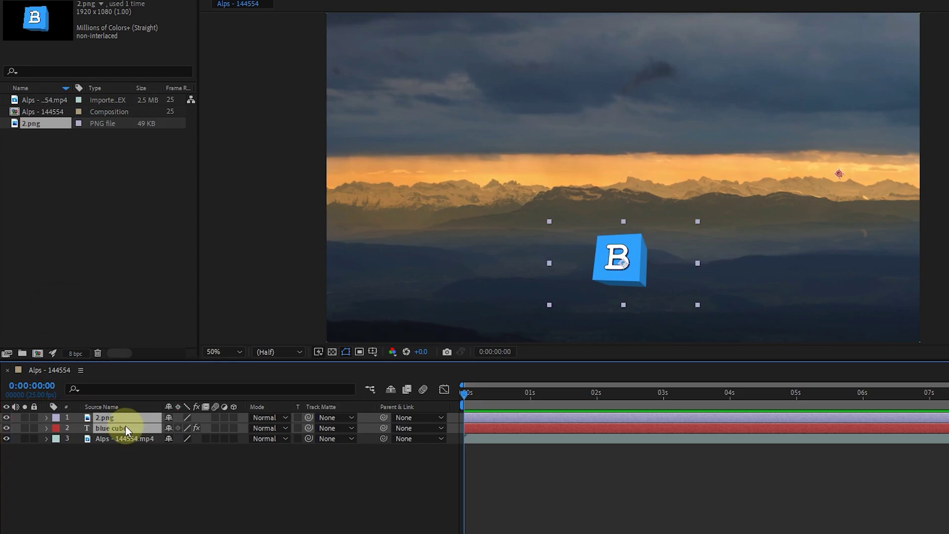
pyautogui.rightClick(126, 425)
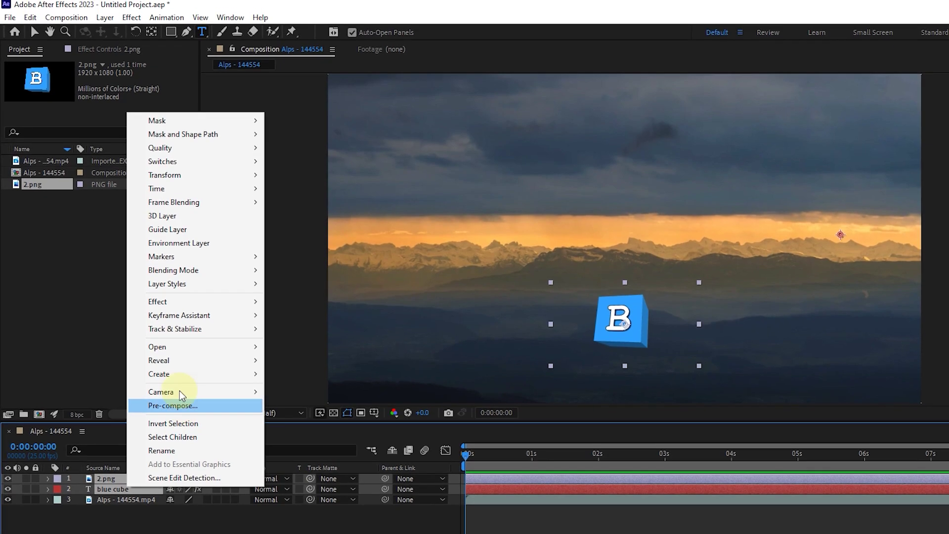
pyautogui.click(105, 17)
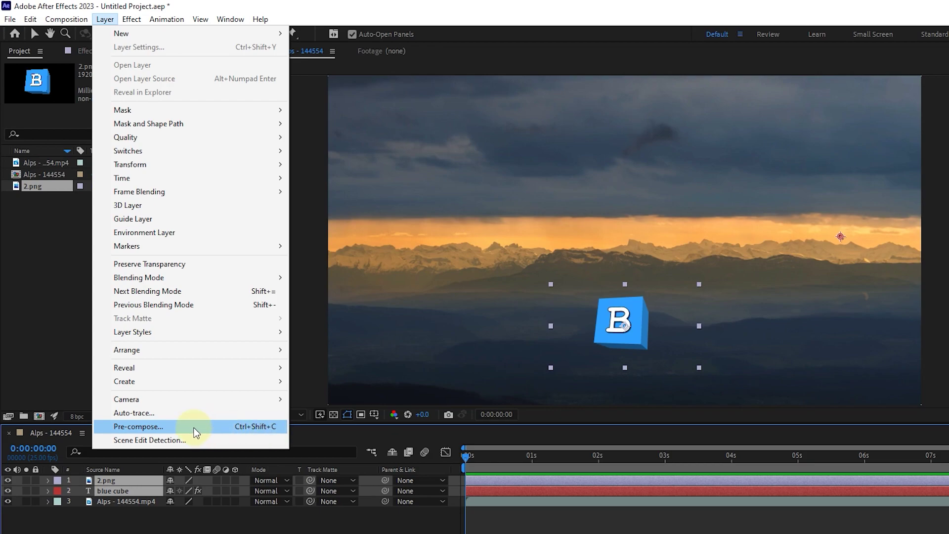
pyautogui.click(173, 428)
pyautogui.moveTo(830, 194); pyautogui.dragTo(332, 191)
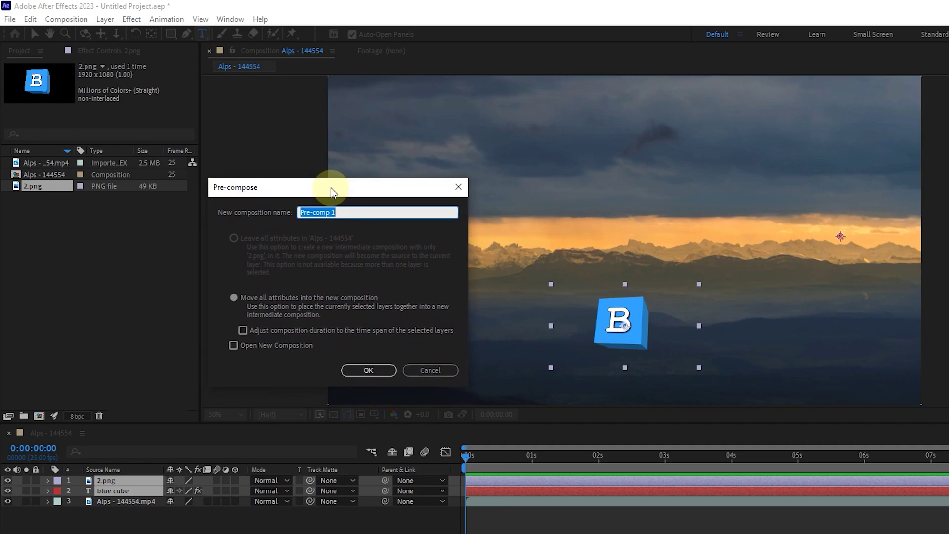
pyautogui.write('blue')
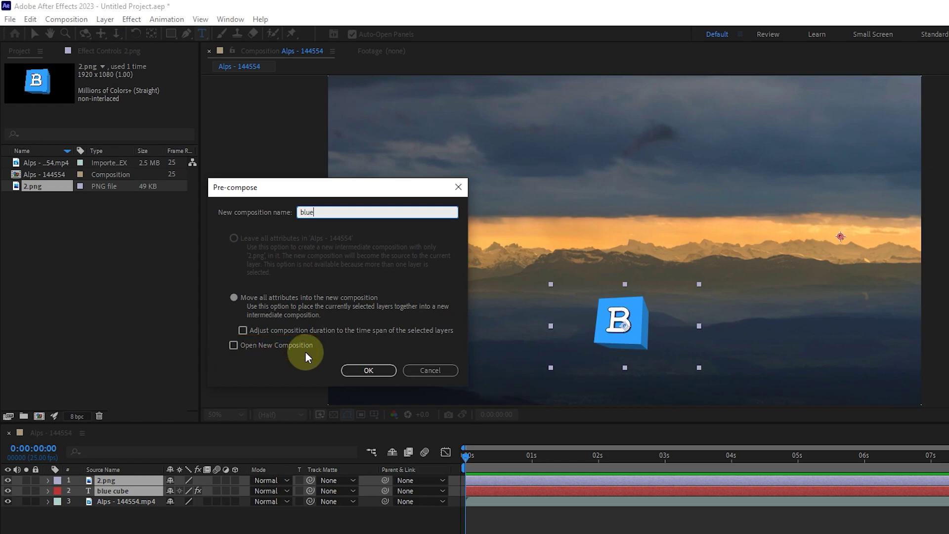
pyautogui.click(349, 370)
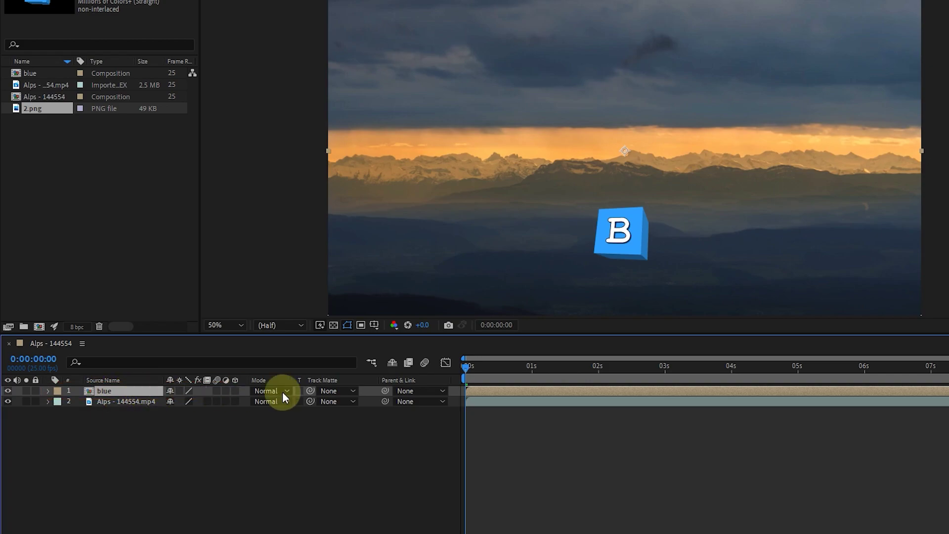
# Open the nested blue composition and inspect its 2.png and blue cube layers.
pyautogui.moveTo(474, 363); pyautogui.dragTo(393, 399)
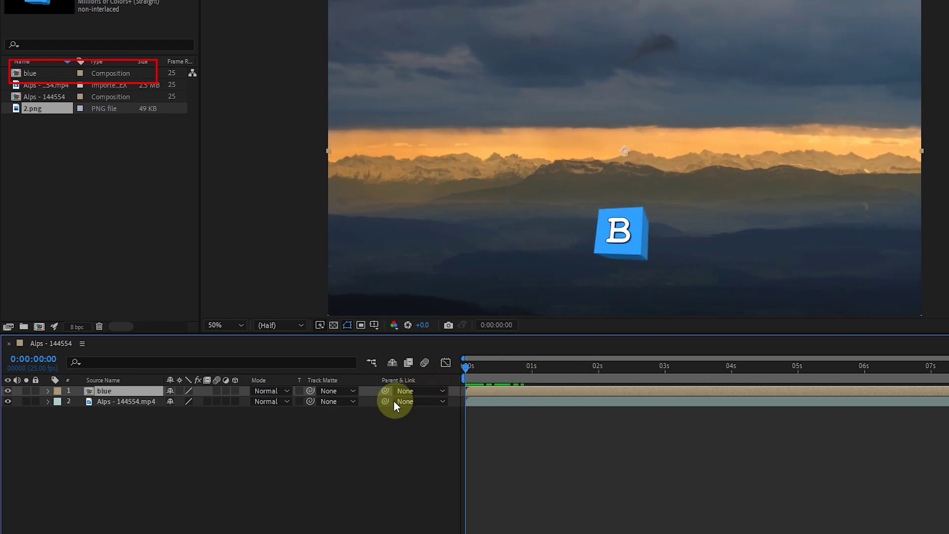
pyautogui.doubleClick(107, 388)
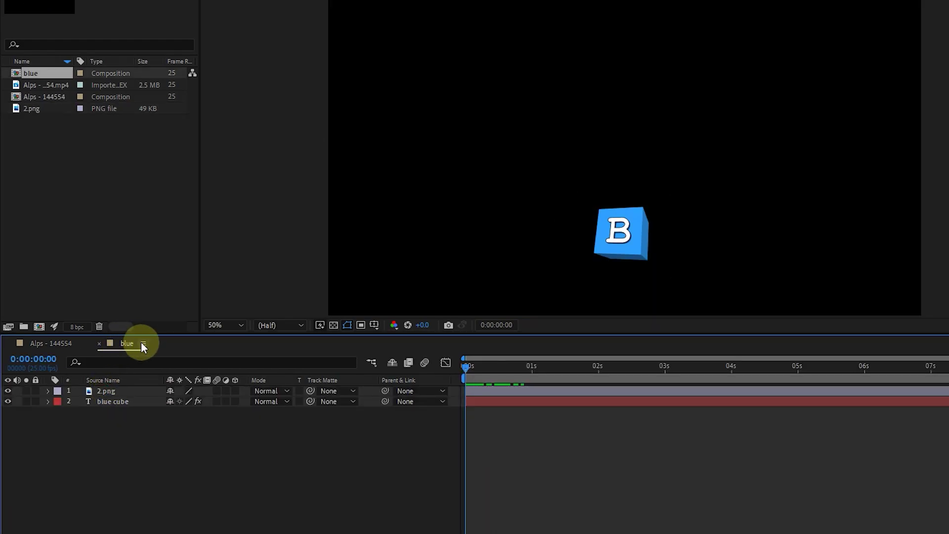
pyautogui.click(111, 391)
pyautogui.click(111, 402)
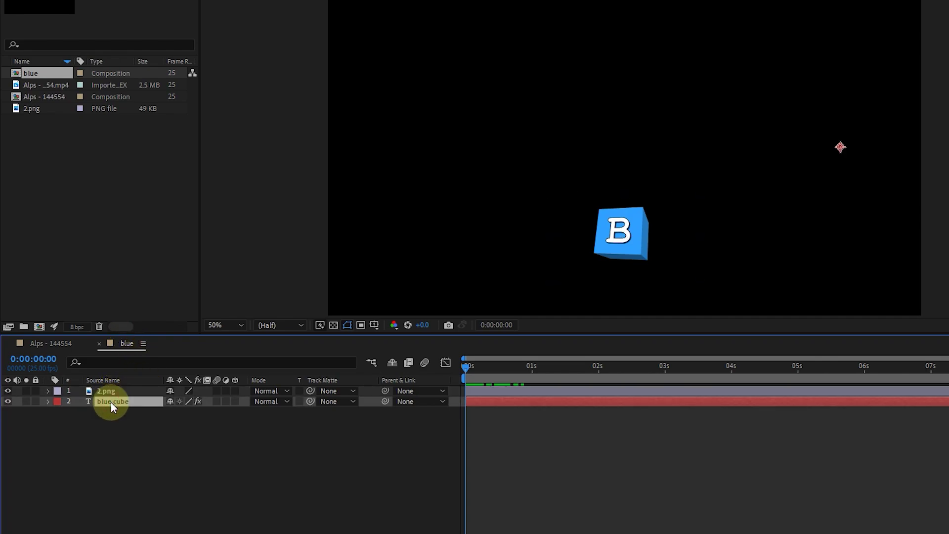
# At 0:00:01:18, change the fill color of the first letter "b" in the blue cube text to white, FFFFFF.
pyautogui.moveTo(470, 368); pyautogui.dragTo(580, 367)
pyautogui.moveTo(368, 202); pyautogui.dragTo(328, 204)
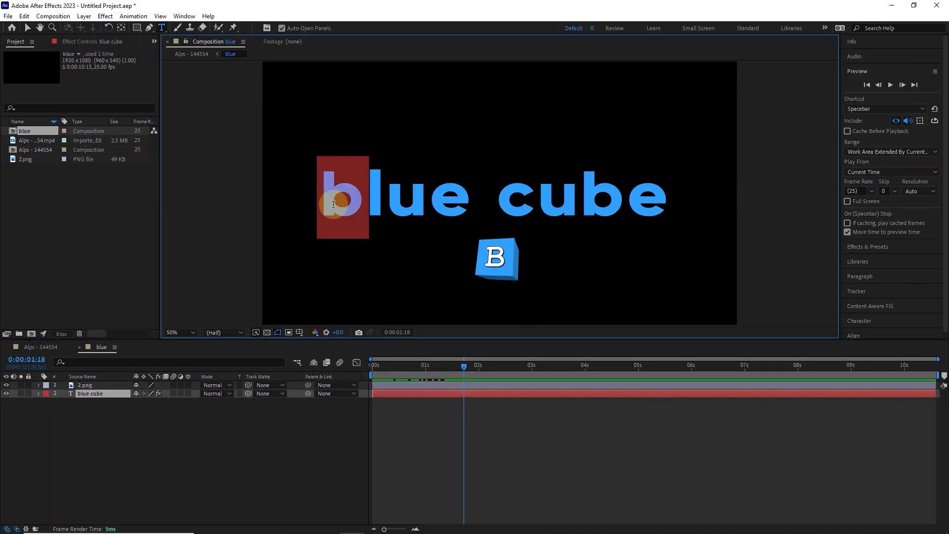
pyautogui.click(863, 322)
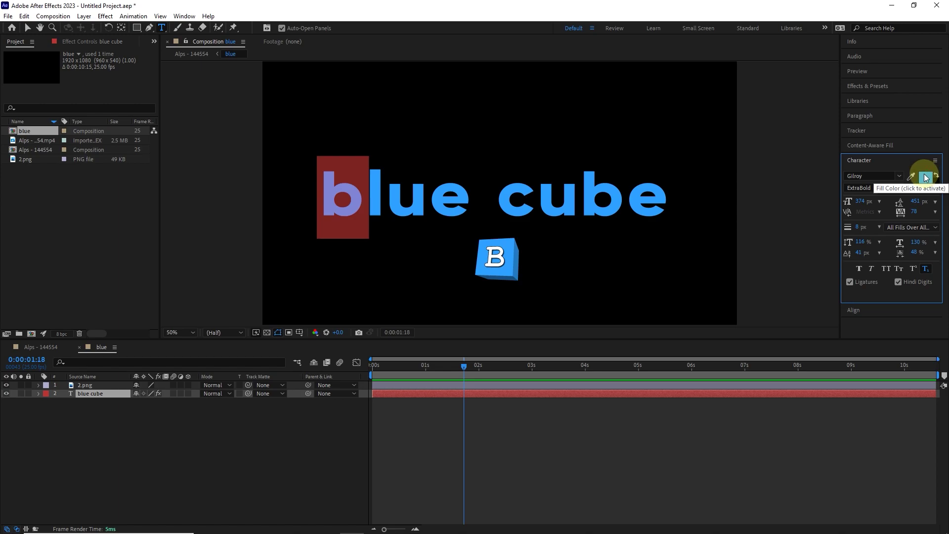
pyautogui.click(927, 178)
pyautogui.moveTo(439, 323); pyautogui.dragTo(416, 307)
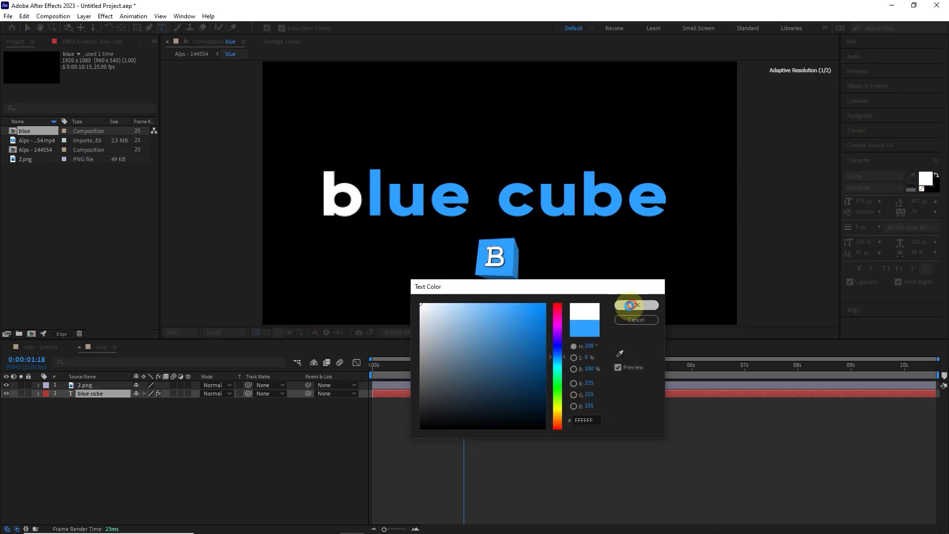
pyautogui.click(636, 305)
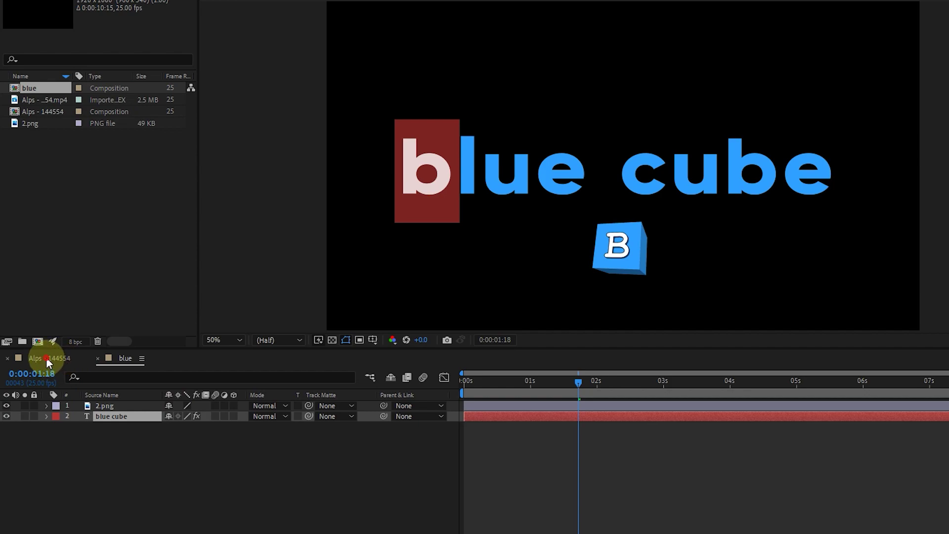
# Return to the Alps - 144554 composition and add a Position keyframe to the blue layer at 0:00:00:24.
pyautogui.click(46, 357)
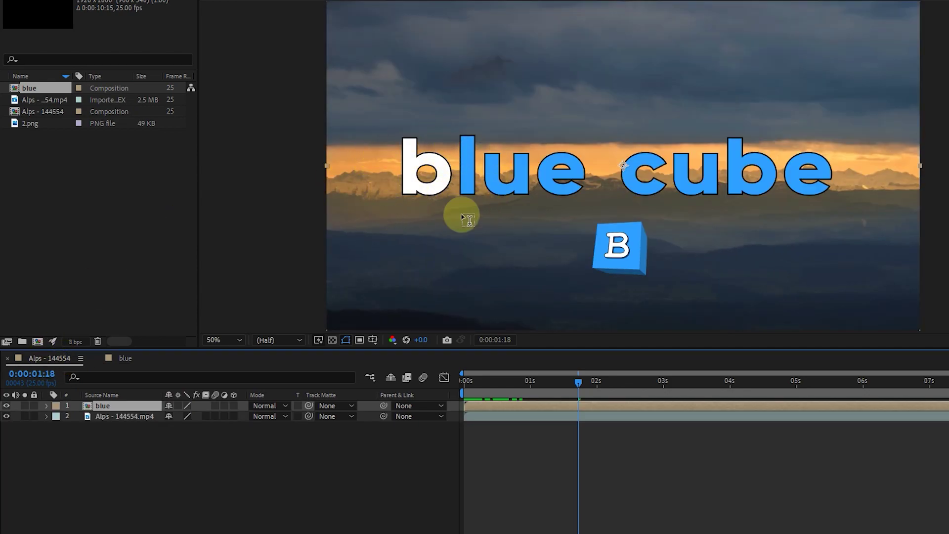
pyautogui.moveTo(579, 379); pyautogui.dragTo(527, 405)
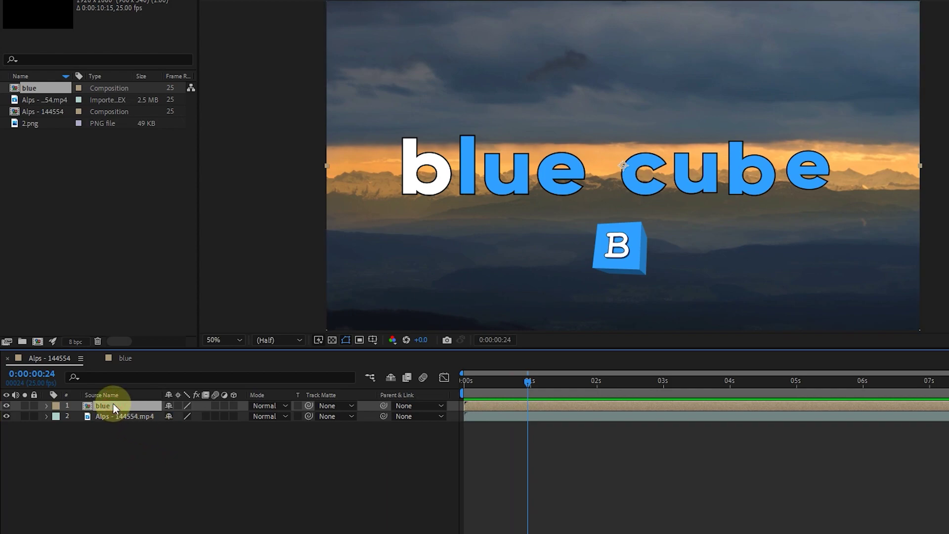
pyautogui.click(46, 405)
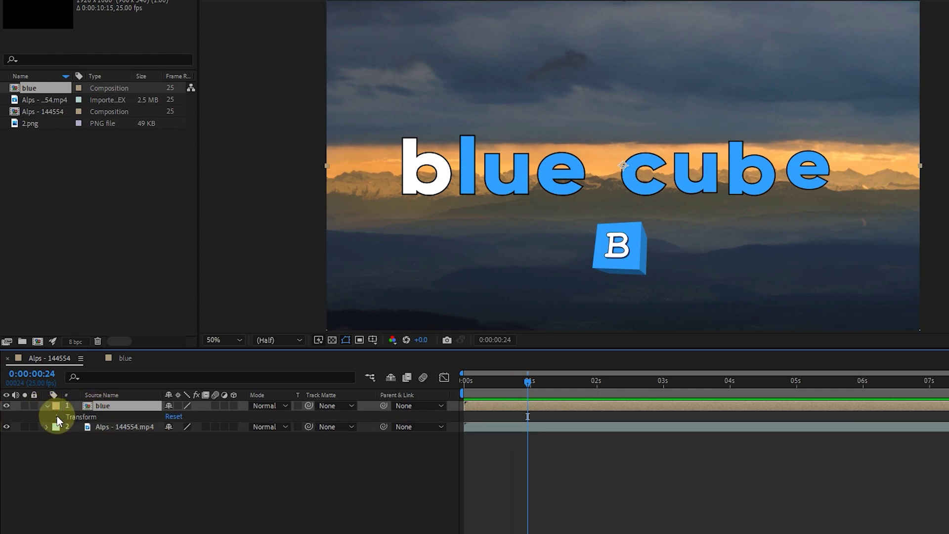
pyautogui.click(57, 416)
pyautogui.click(77, 438)
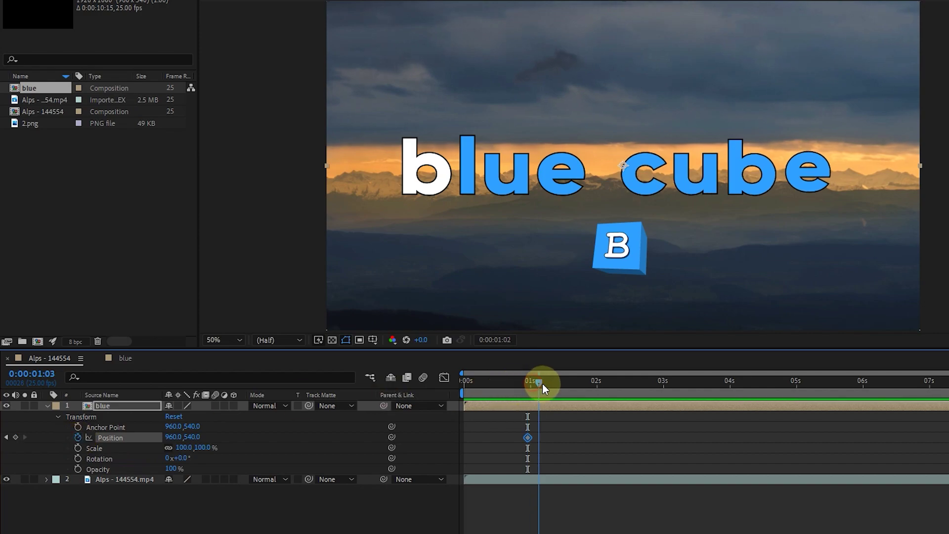
# Add a second Position keyframe at 0:00:02:00 that moves the blue layer up to 960, 209.
pyautogui.moveTo(541, 383); pyautogui.dragTo(597, 382)
pyautogui.moveTo(188, 437); pyautogui.dragTo(2, 399)
pyautogui.hotkey('ctrl', 'z')
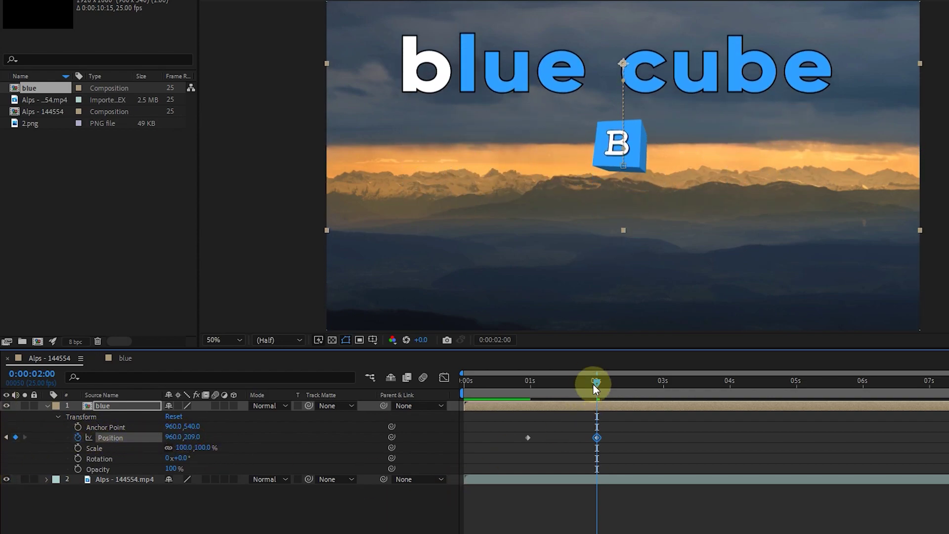
# Preview the position animation and undo the edits back to the separate 2.png and blue cube layers.
pyautogui.press('space')
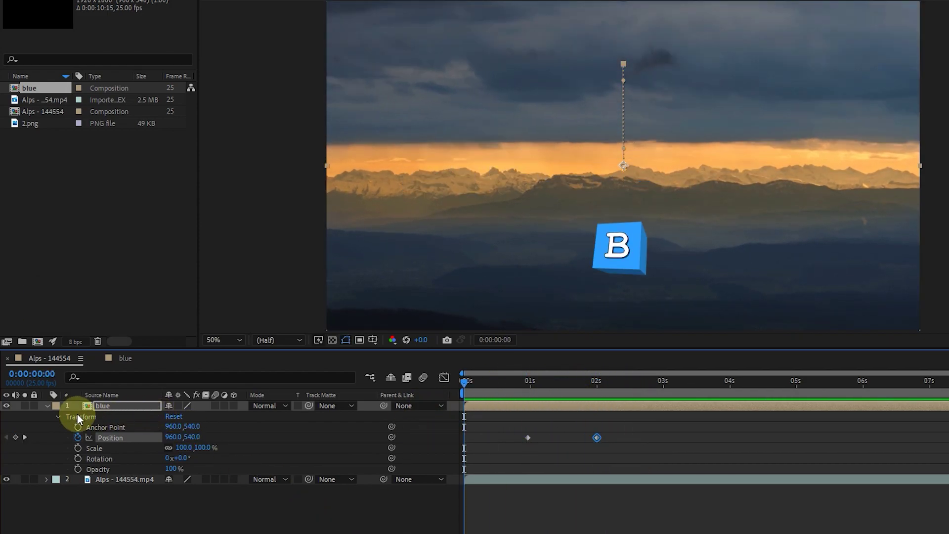
pyautogui.click(46, 405)
pyautogui.hotkey('ctrl', 'z')
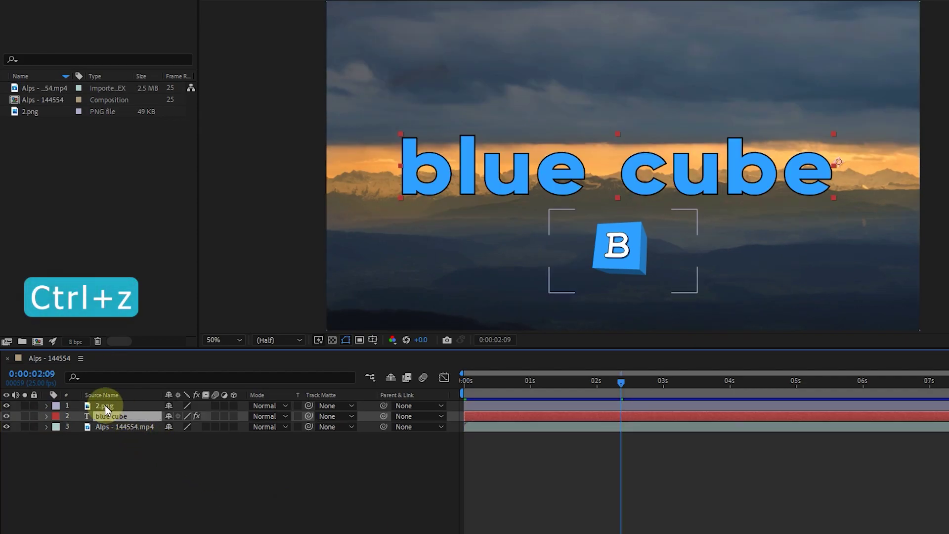
# Pre-compose the 2.png layer as "blue 2", leaving all attributes in Alps - 144554 and opening the new composition.
pyautogui.click(105, 405)
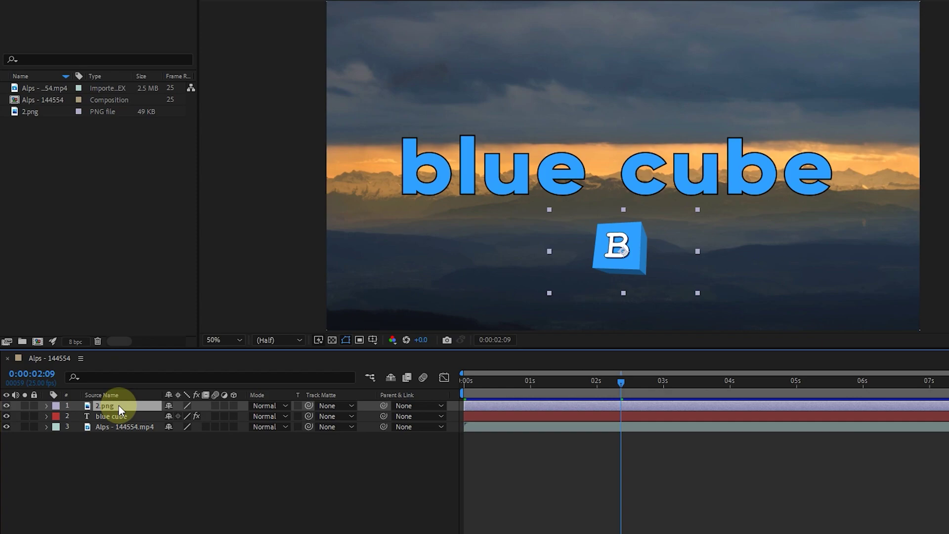
pyautogui.rightClick(119, 405)
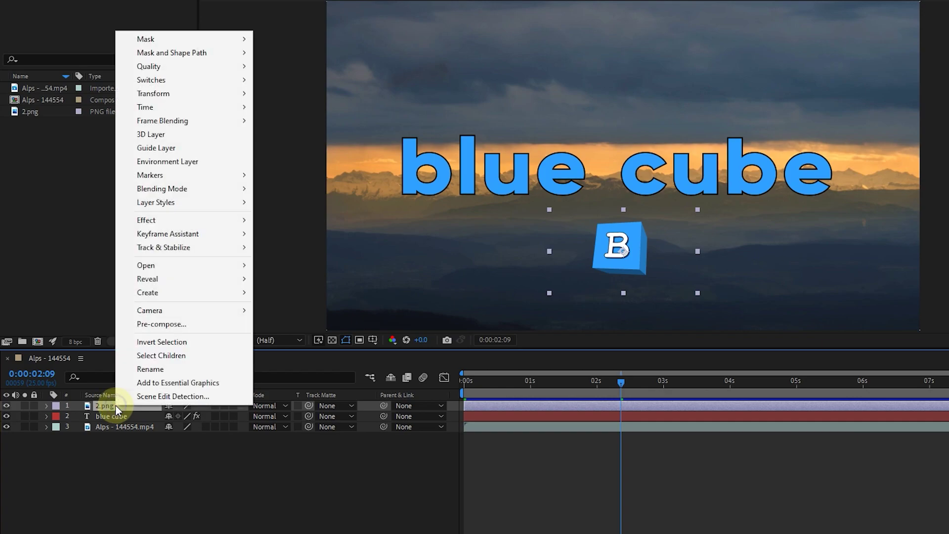
pyautogui.click(164, 324)
pyautogui.write('bl')
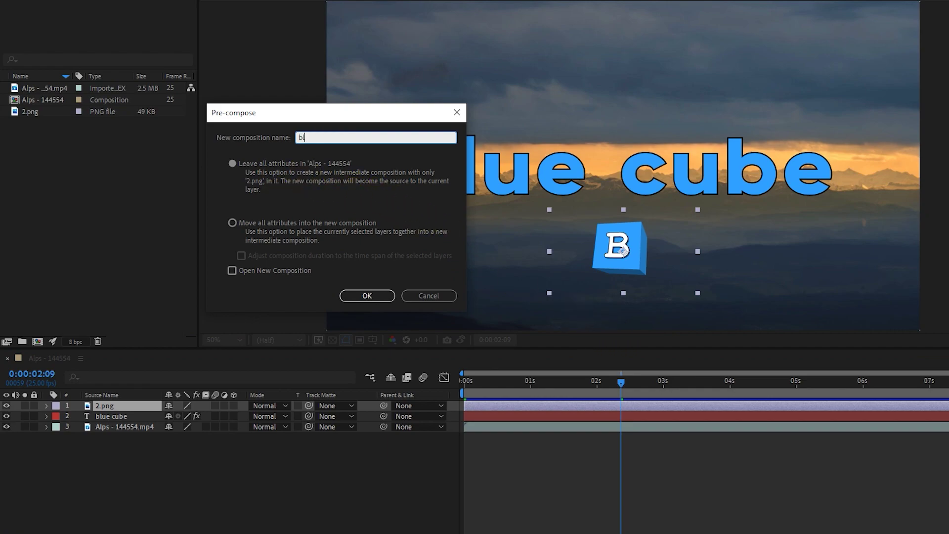
pyautogui.write('ue 2')
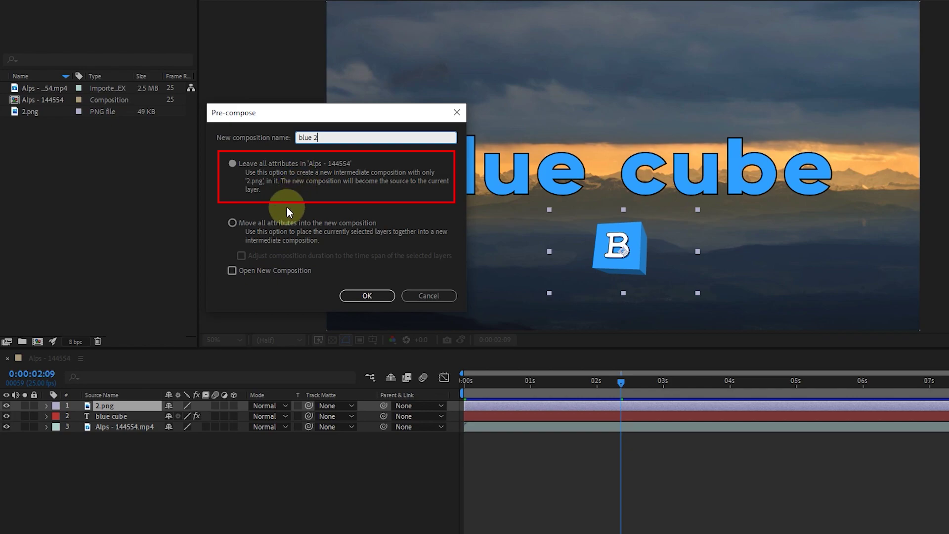
pyautogui.click(231, 271)
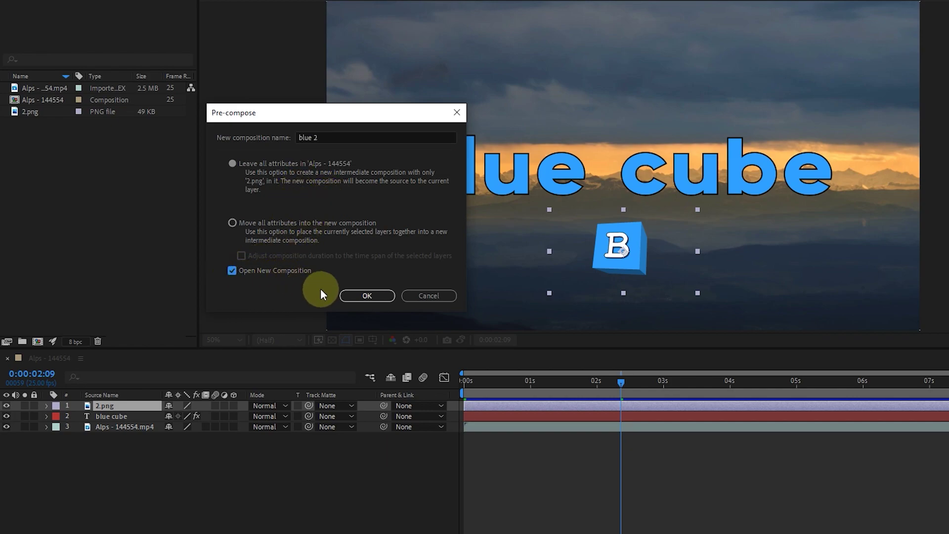
pyautogui.click(359, 296)
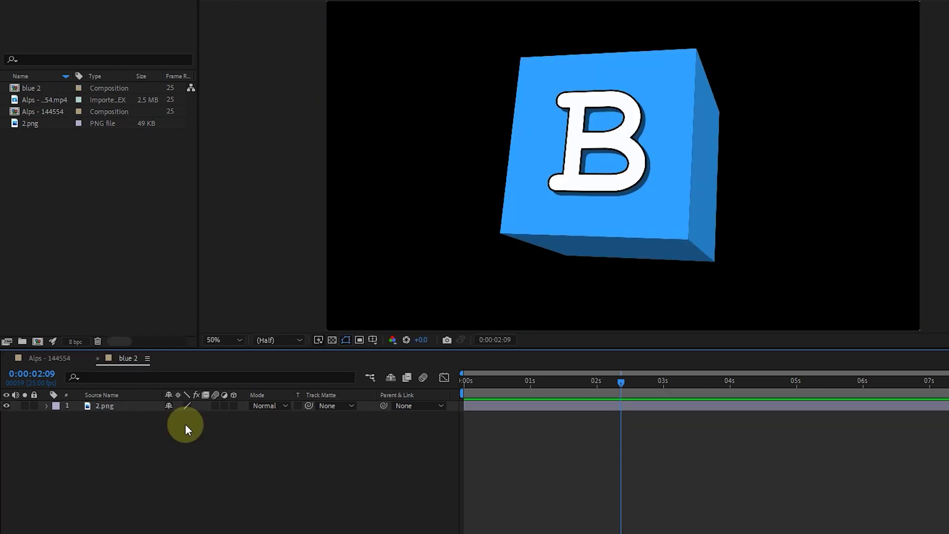
# Import the image youtube-1495277_1280 from the Desktop into the project as footage.
pyautogui.doubleClick(80, 209)
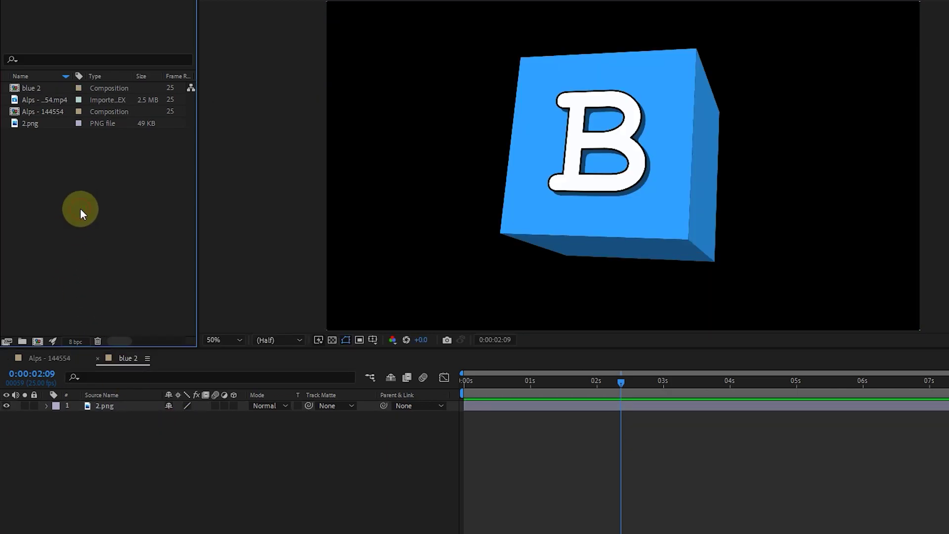
pyautogui.click(349, 53)
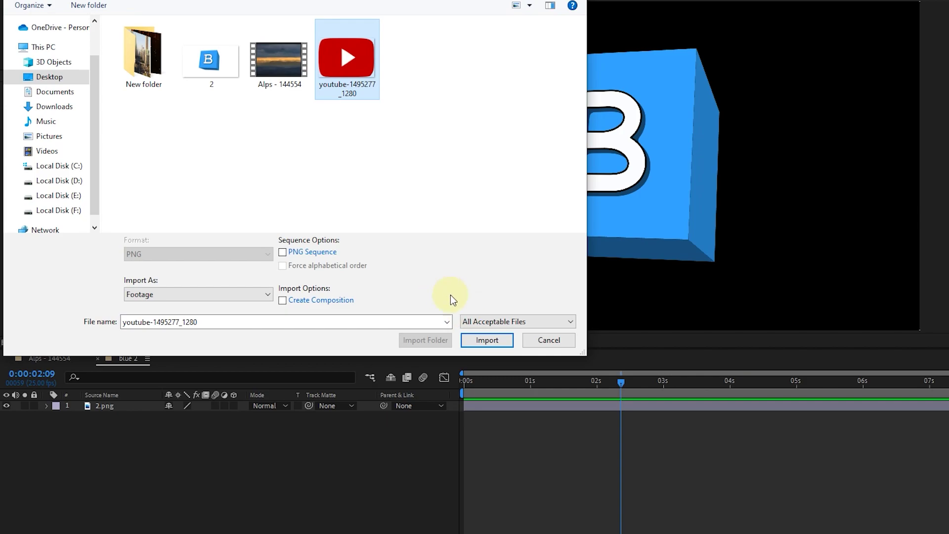
pyautogui.click(482, 341)
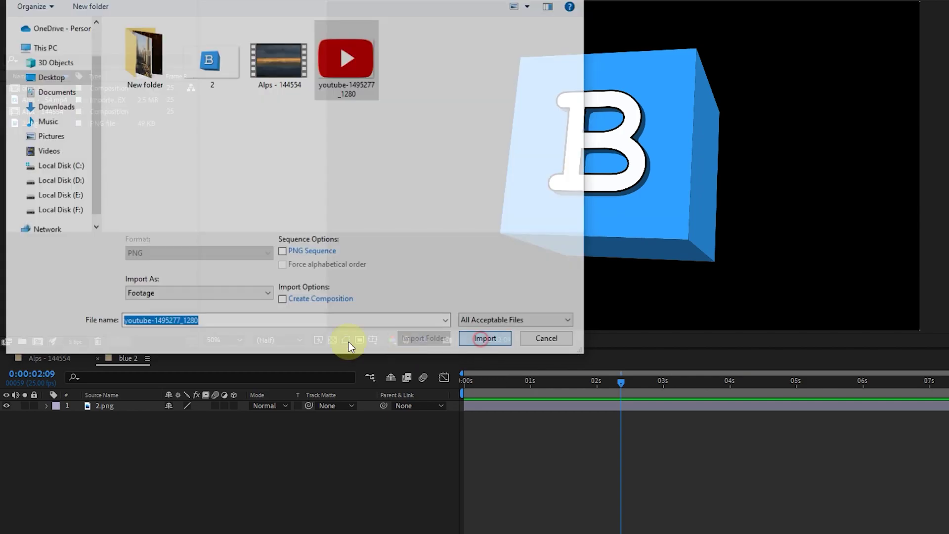
# Replace the 2.png layer in the blue 2 composition with the imported YouTube logo image.
pyautogui.click(114, 407)
pyautogui.press('Delete')
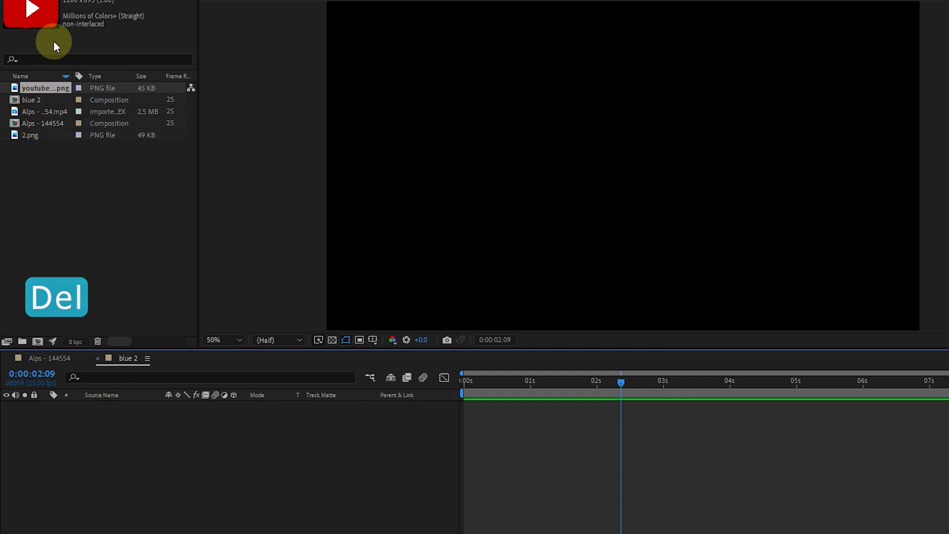
pyautogui.moveTo(56, 88); pyautogui.dragTo(88, 450)
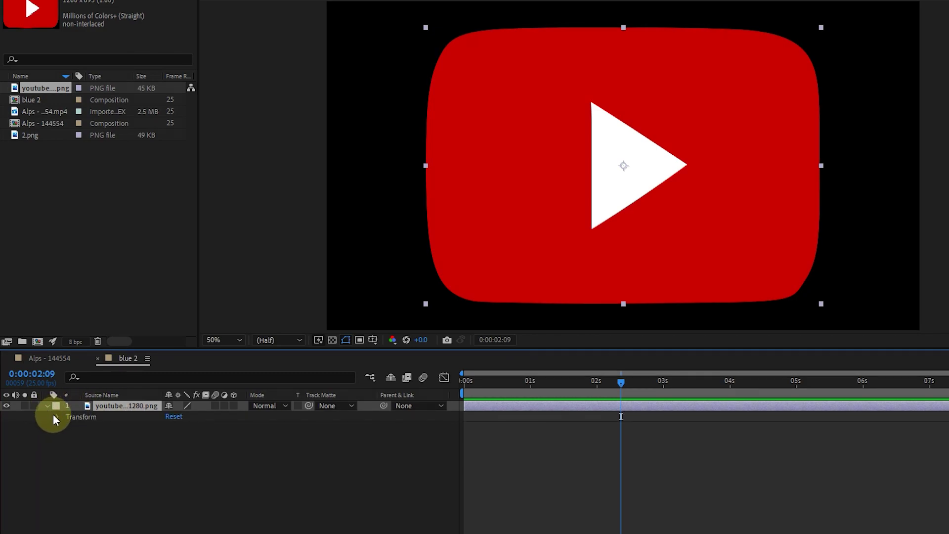
# Set the YouTube logo layer's scale to 67% in the blue 2 composition.
pyautogui.click(58, 418)
pyautogui.click(184, 448)
pyautogui.write('67')
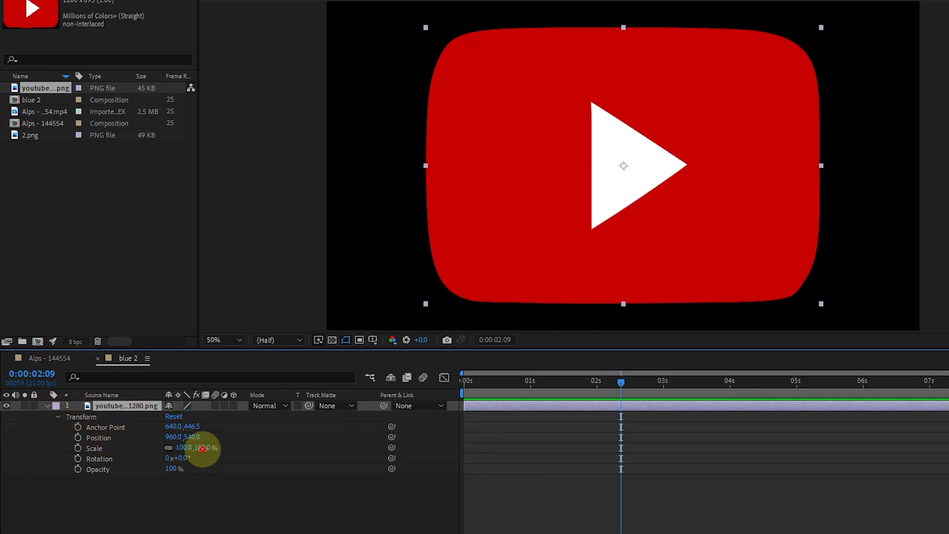
pyautogui.press('Return')
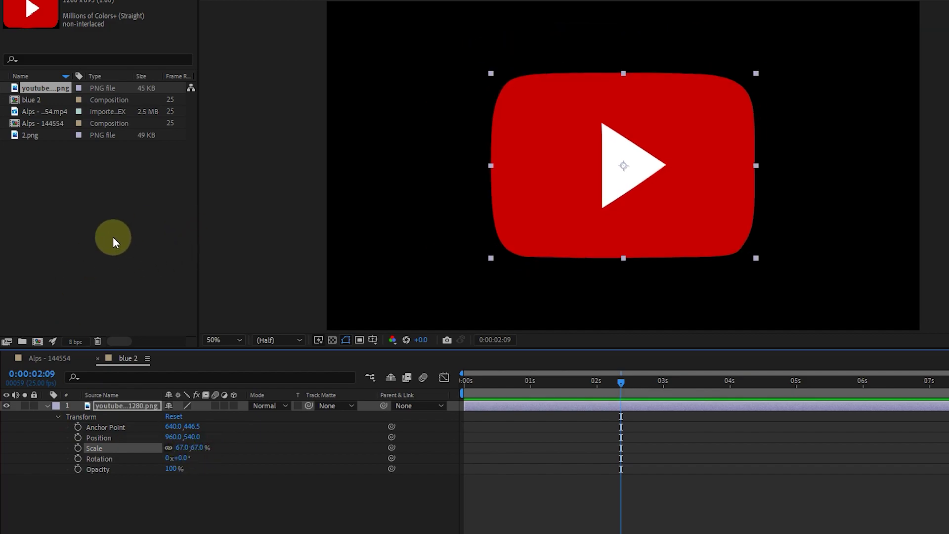
# Switch to the Alps - 144554 composition, preview it from the beginning and return to the first frame.
pyautogui.click(51, 358)
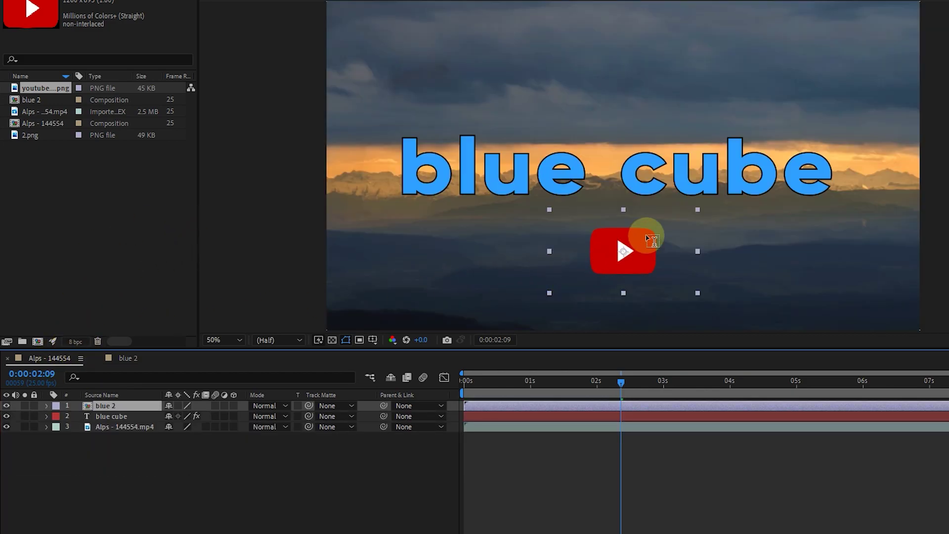
pyautogui.moveTo(526, 382); pyautogui.dragTo(449, 399)
pyautogui.press('space')
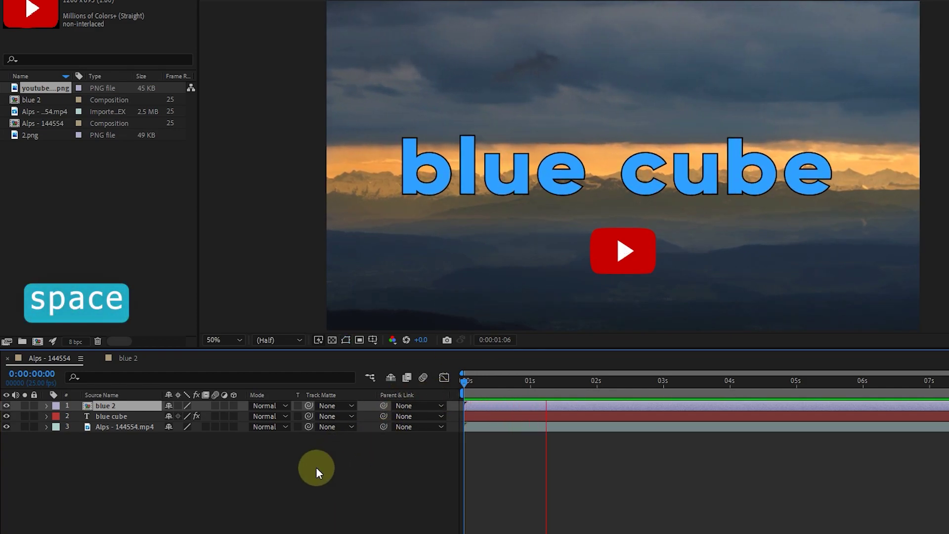
pyautogui.moveTo(531, 379); pyautogui.dragTo(455, 390)
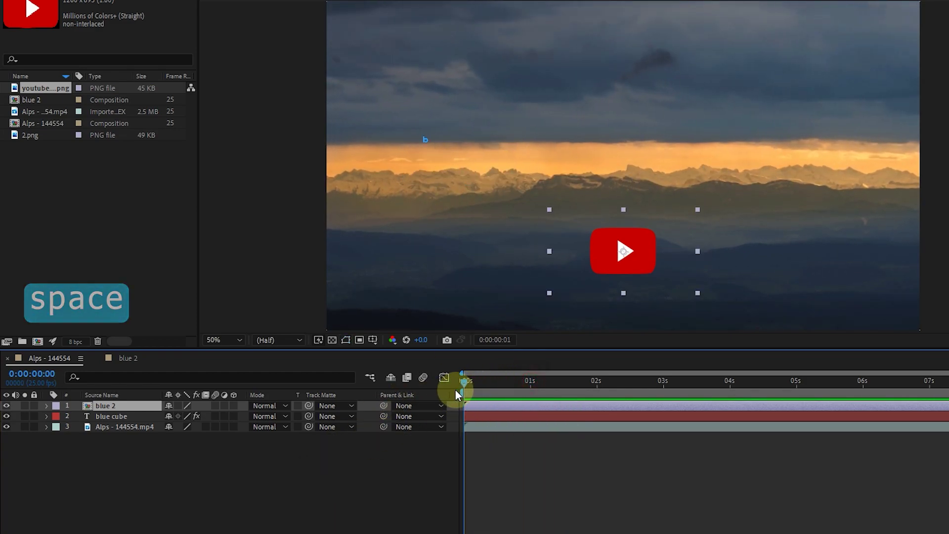
# Add Scale keyframes to the blue 2 layer at 0:00:00:00 and 0:00:01:04.
pyautogui.click(48, 405)
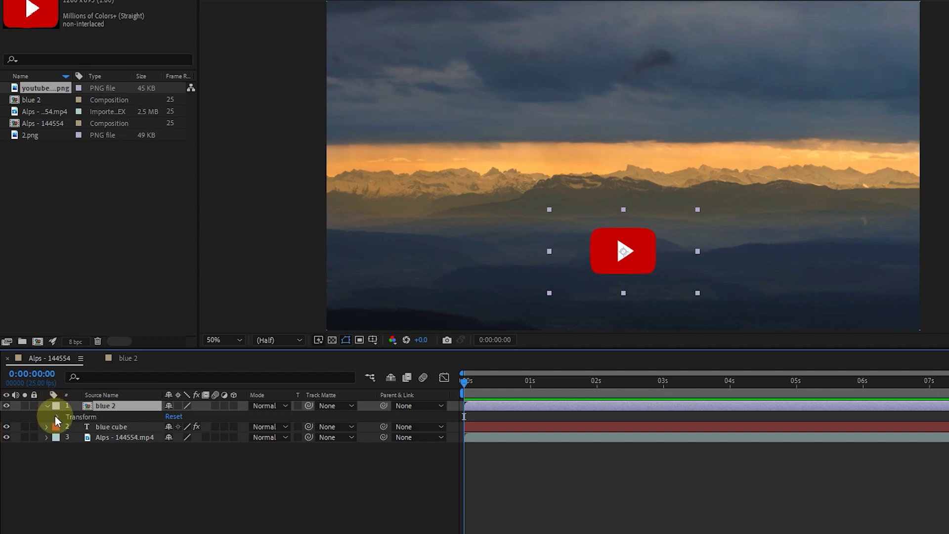
pyautogui.click(56, 416)
pyautogui.click(78, 448)
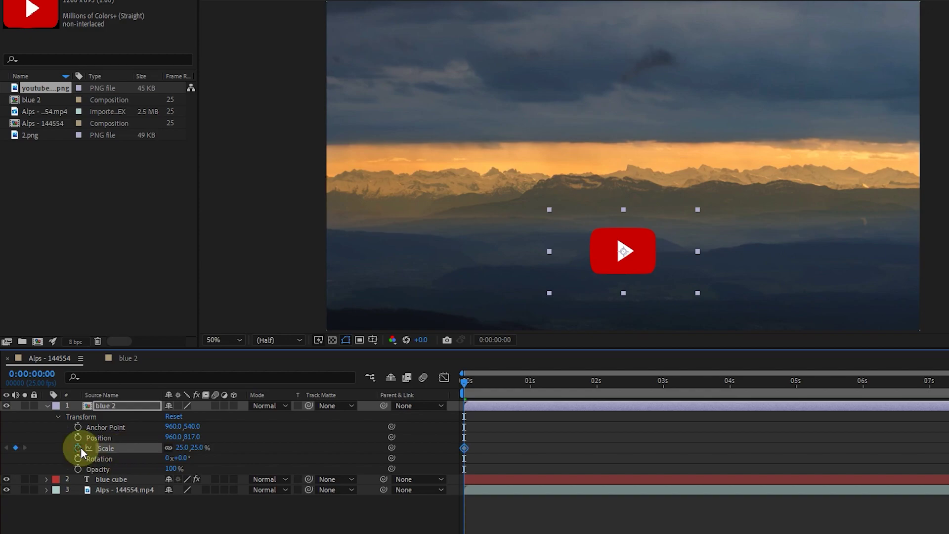
pyautogui.click(540, 382)
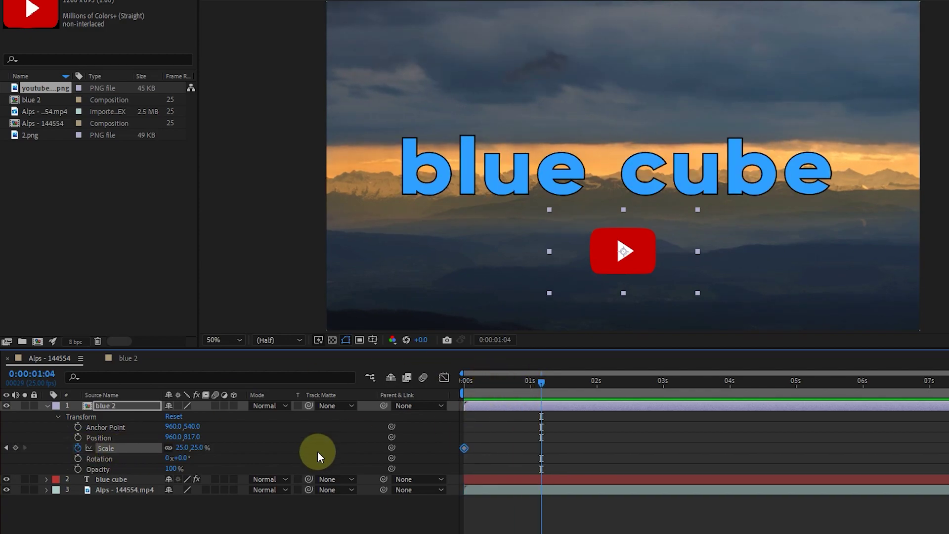
pyautogui.click(26, 449)
pyautogui.click(15, 447)
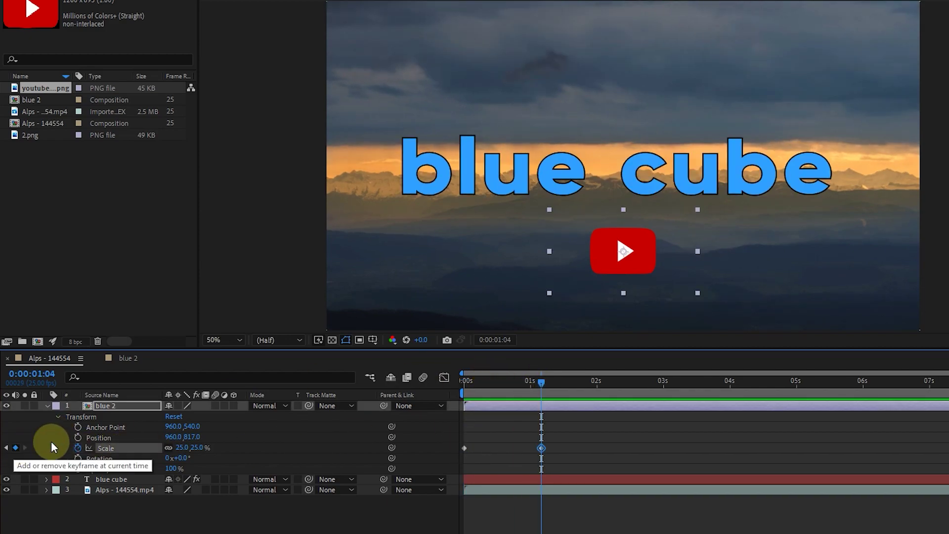
# Set the blue 2 layer's scale to 0% at the first frame, collapse its properties and preview the scale-up animation.
pyautogui.moveTo(541, 382); pyautogui.dragTo(459, 383)
pyautogui.click(201, 442)
pyautogui.write('0')
pyautogui.press('Return')
pyautogui.press('space')
pyautogui.click(47, 406)
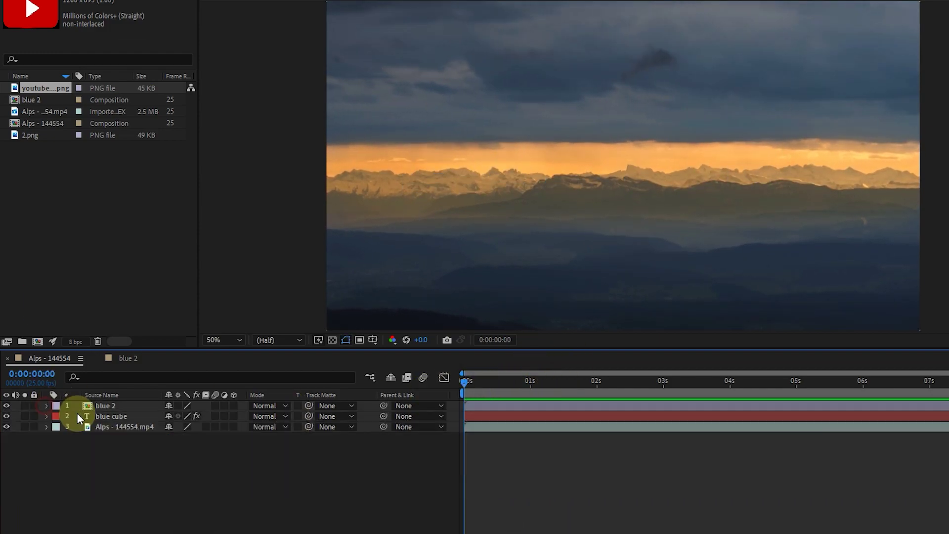
pyautogui.press('space')
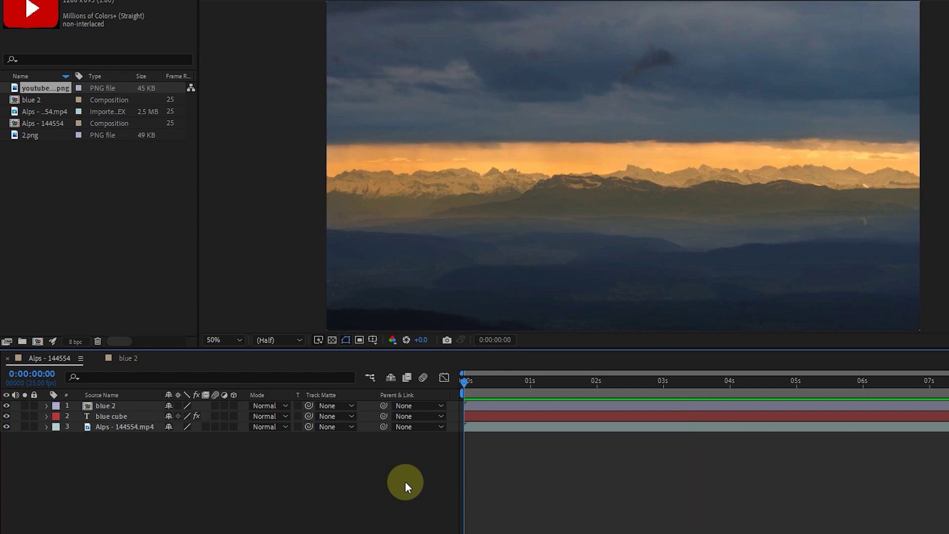